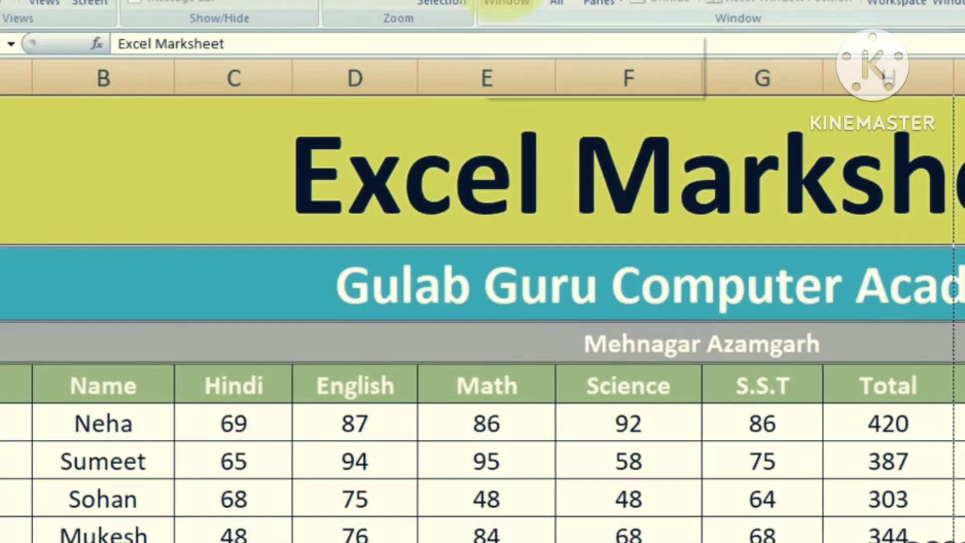
- Open additional new windows of the marksheet workbook and enlarge the sheet view in them
{"action": "left_click", "coordinate": [505, 4]}
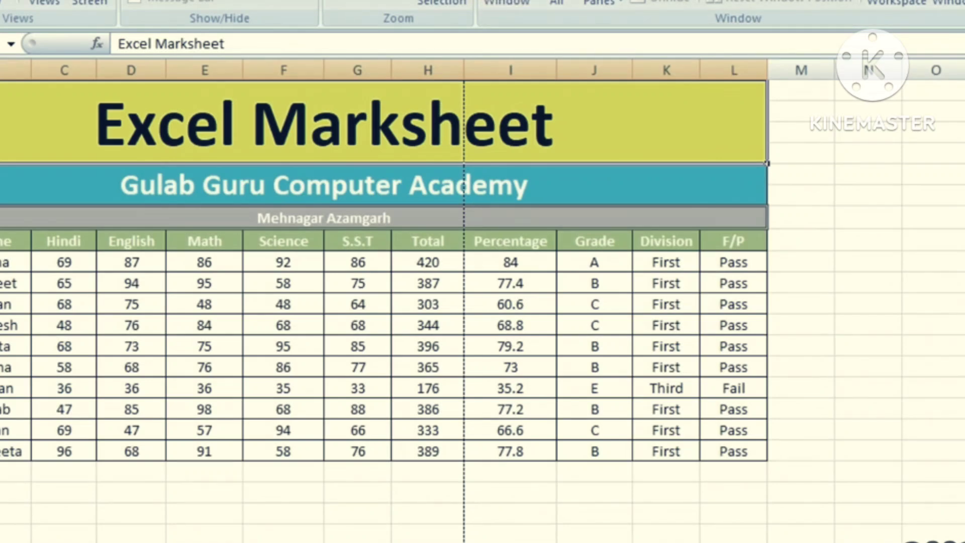
{"action": "scroll", "coordinate": [483, 302], "scroll_direction": "up", "scroll_amount": 4}
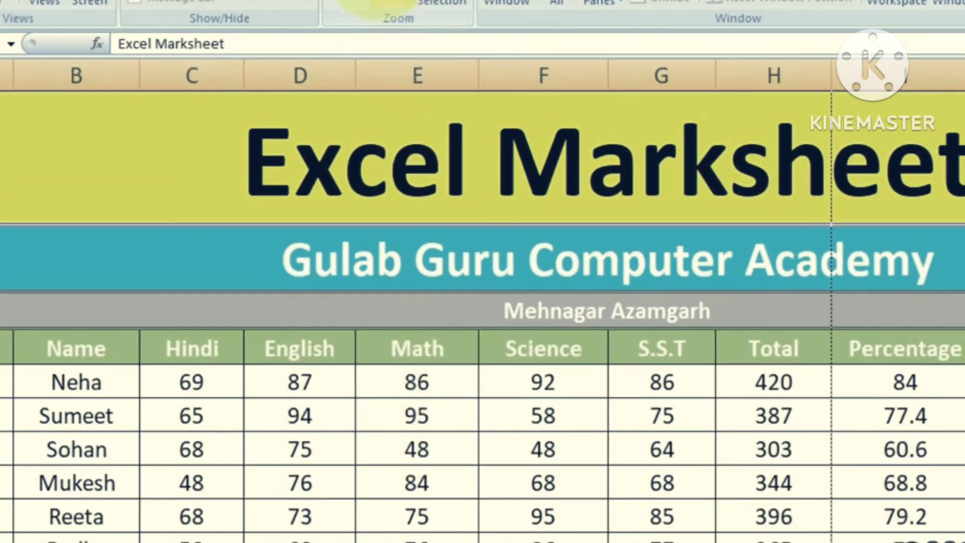
{"action": "left_click", "coordinate": [505, 3]}
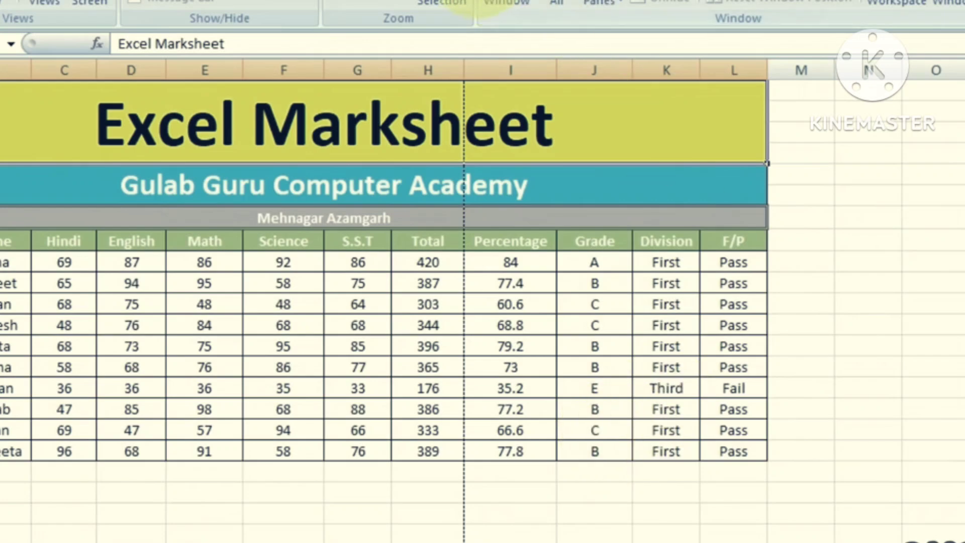
{"action": "scroll", "coordinate": [482, 301], "scroll_direction": "up", "scroll_amount": 8}
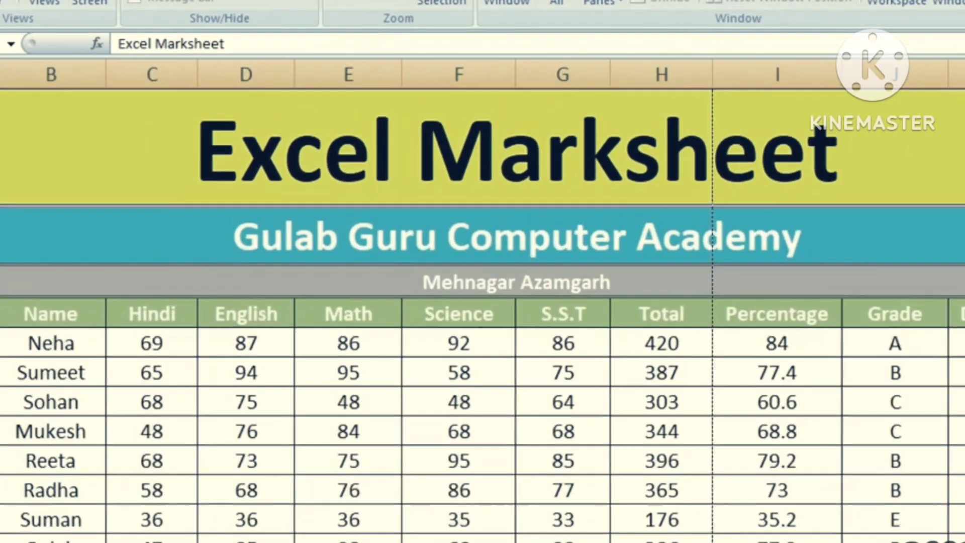
{"action": "scroll", "coordinate": [483, 300], "scroll_direction": "up", "scroll_amount": 1}
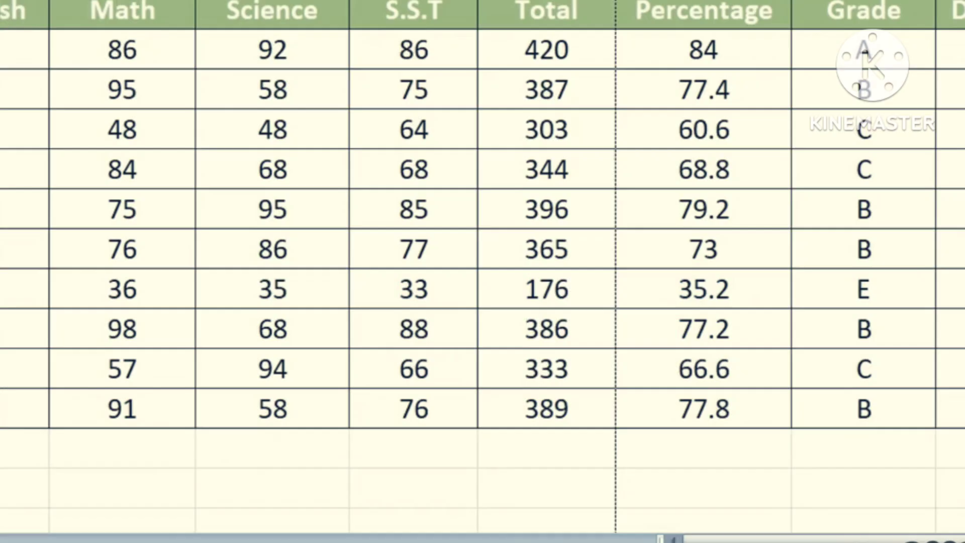
{"action": "mouse_move", "coordinate": [685, 542]}
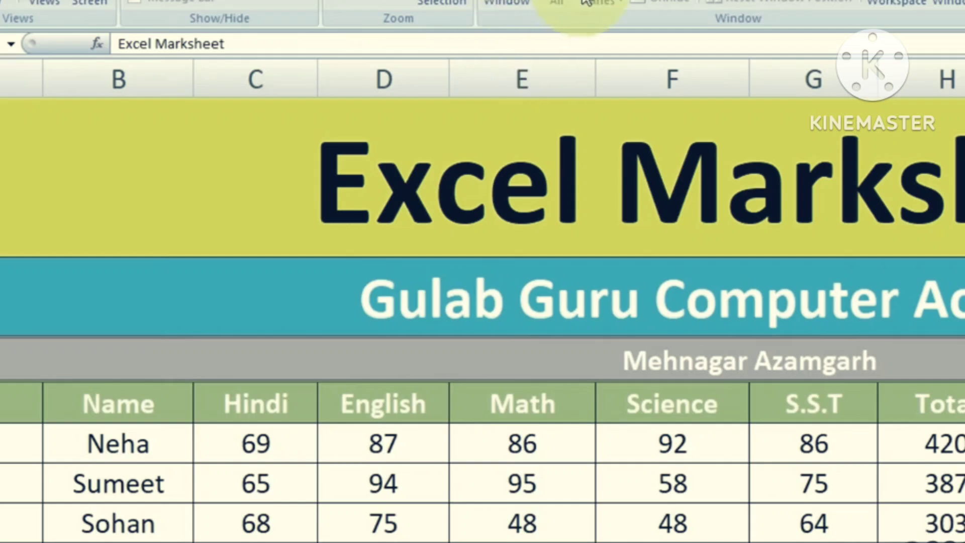
- Arrange all open marksheet windows with the Tiled option and activate the tiled windows one after another
{"action": "left_click", "coordinate": [566, 2]}
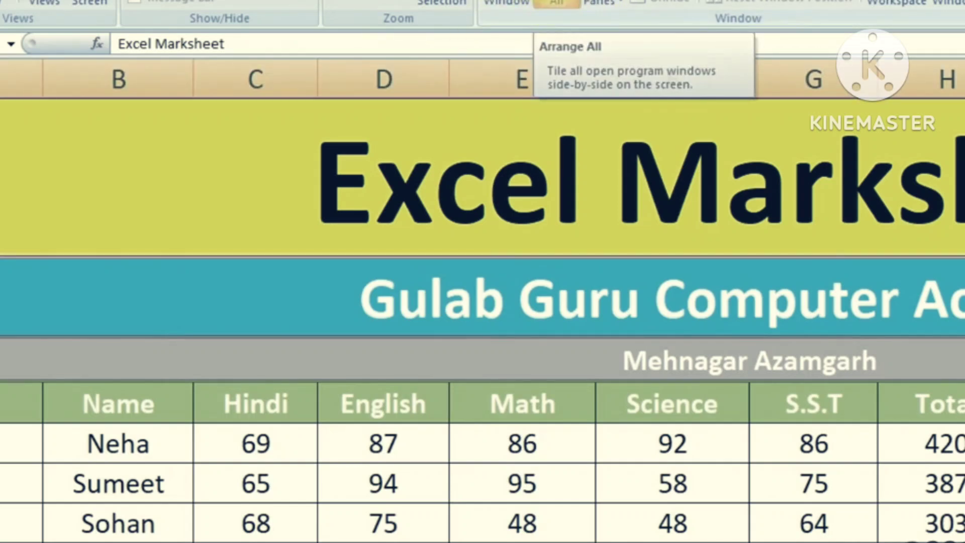
{"action": "left_click", "coordinate": [568, 2]}
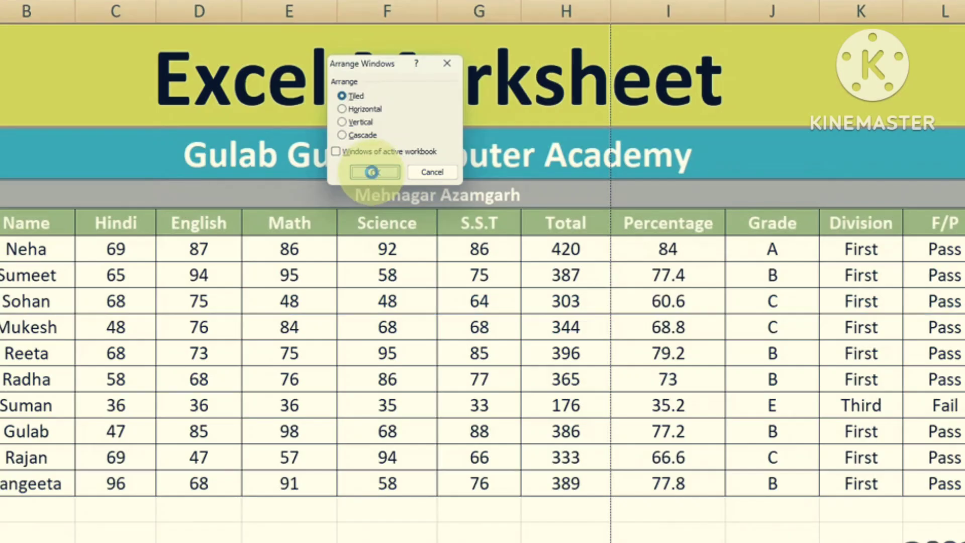
{"action": "left_click", "coordinate": [372, 172]}
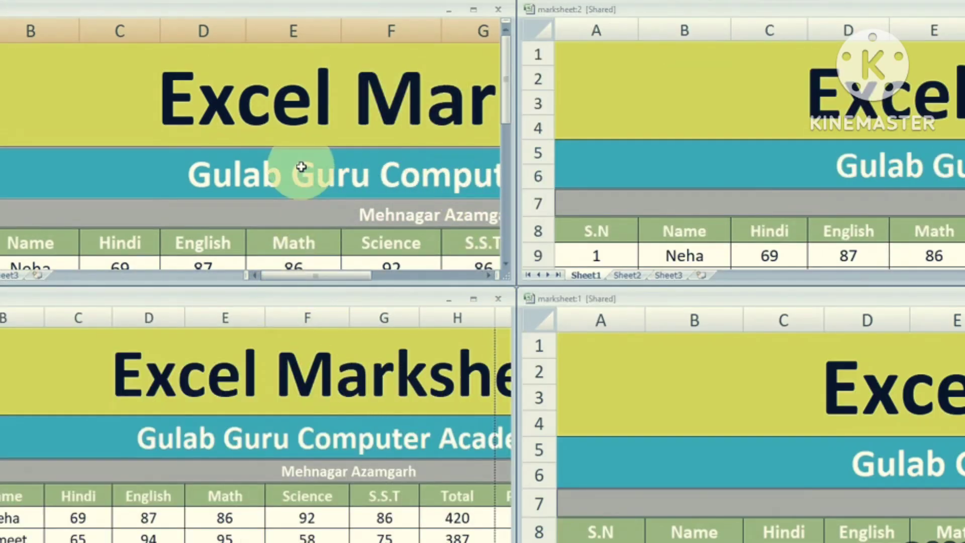
{"action": "left_click", "coordinate": [629, 167]}
{"action": "left_click", "coordinate": [397, 360]}
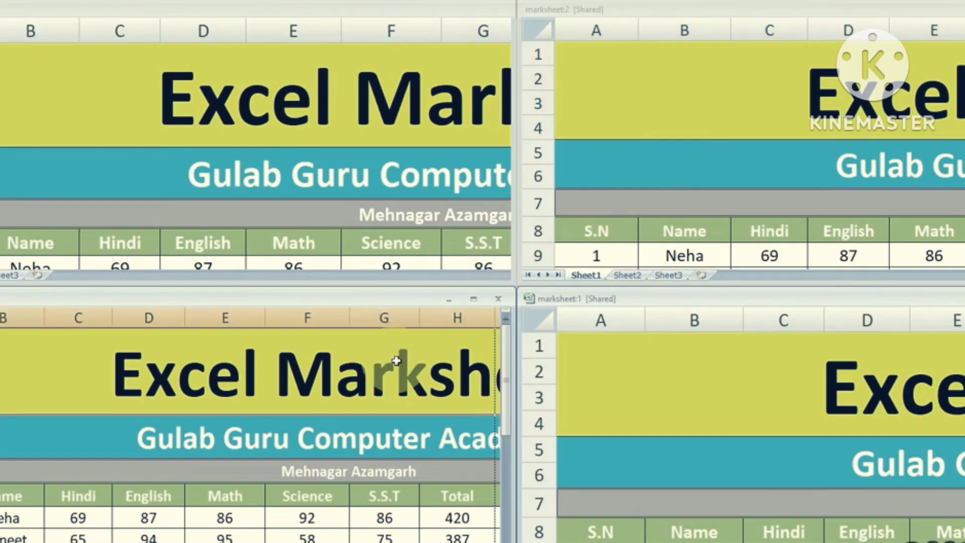
{"action": "left_click", "coordinate": [662, 369]}
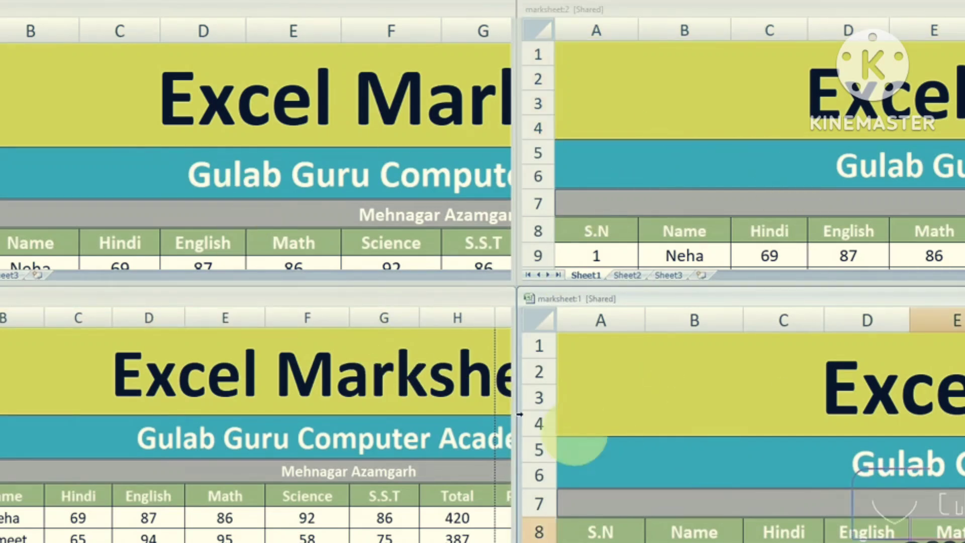
{"action": "scroll", "coordinate": [379, 389], "scroll_direction": "down", "scroll_amount": 1}
{"action": "scroll", "coordinate": [380, 390], "scroll_direction": "up", "scroll_amount": 1}
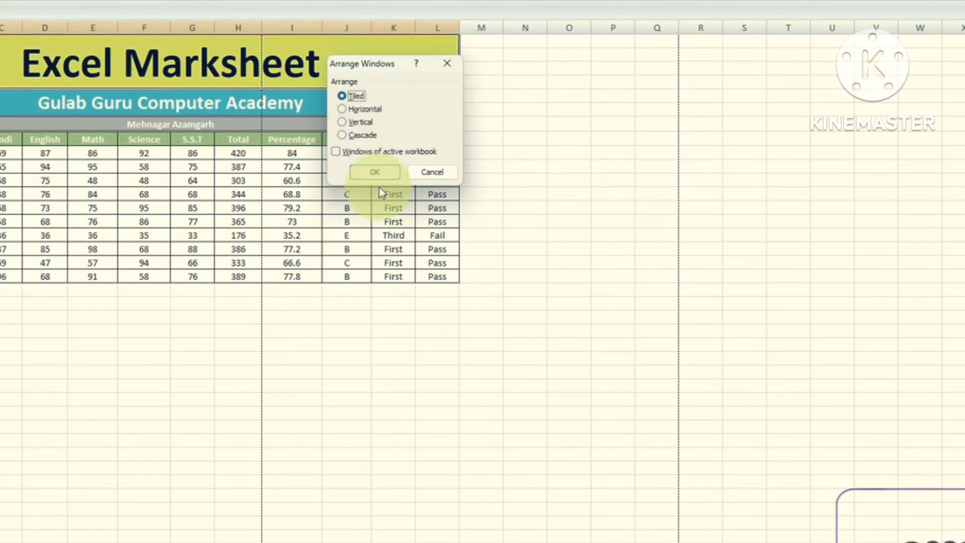
- Tile all five open marksheet windows and activate each of them in turn
{"action": "left_click", "coordinate": [377, 172]}
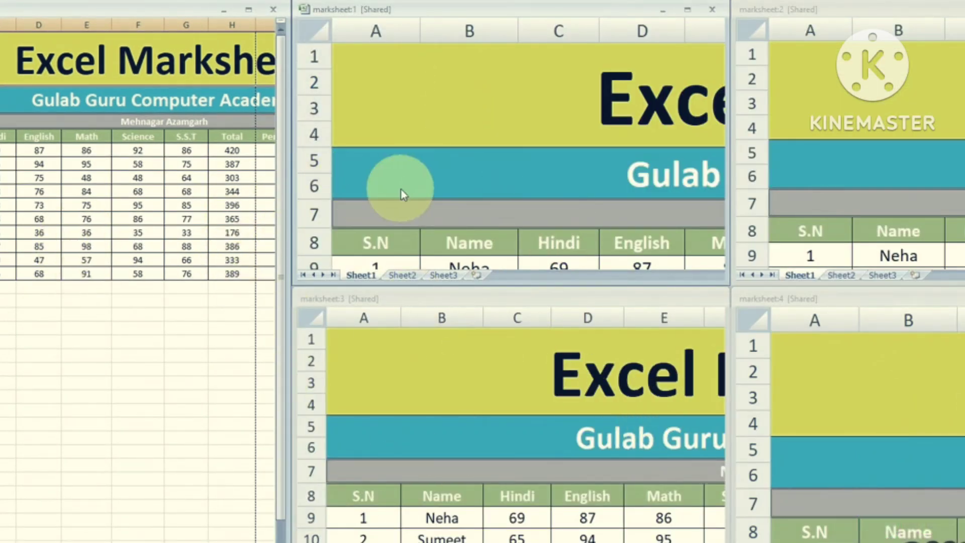
{"action": "left_click", "coordinate": [161, 409]}
{"action": "left_click", "coordinate": [486, 157]}
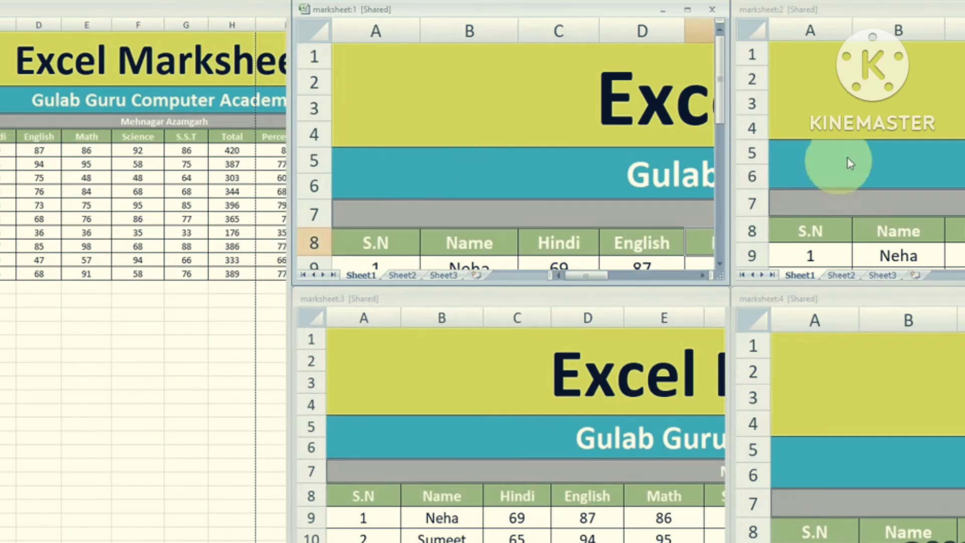
{"action": "left_click", "coordinate": [848, 161]}
{"action": "left_click", "coordinate": [484, 459]}
{"action": "left_click", "coordinate": [813, 446]}
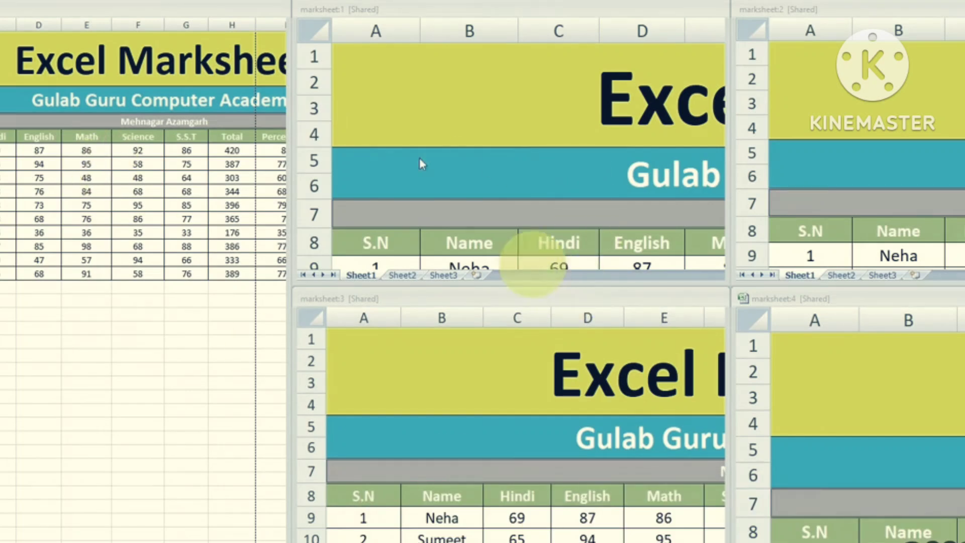
- Arrange all open marksheet windows horizontally and change the arrangement to Vertical
{"action": "left_click", "coordinate": [362, 1]}
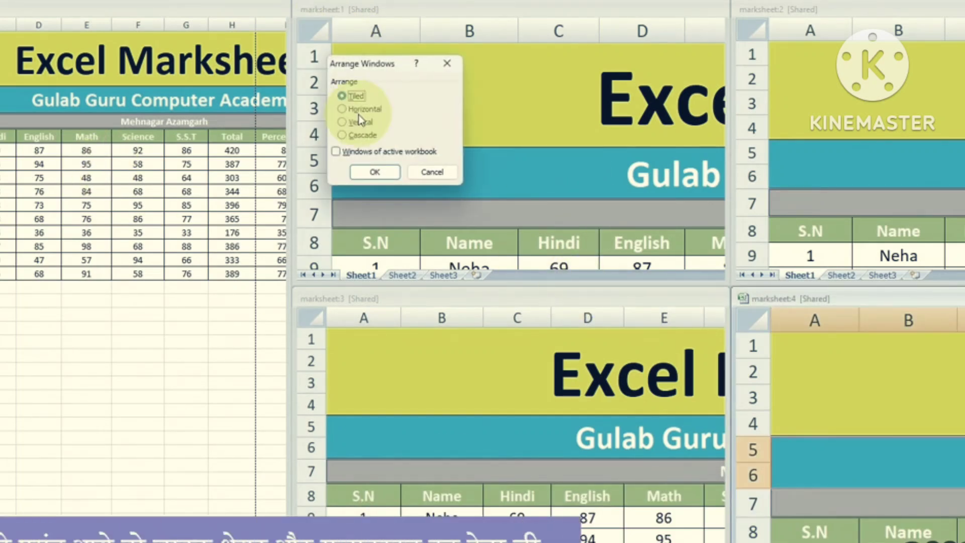
{"action": "left_click", "coordinate": [375, 172]}
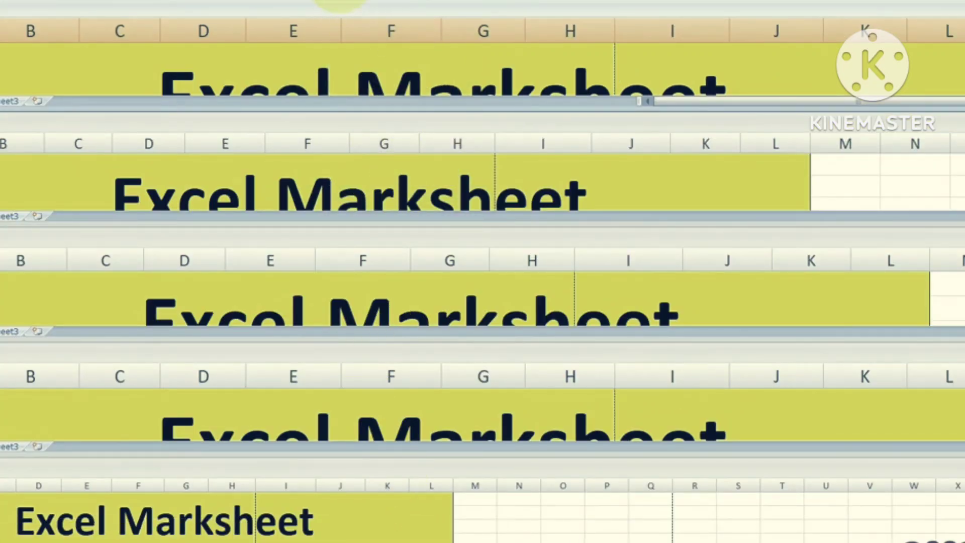
{"action": "left_click", "coordinate": [372, 4]}
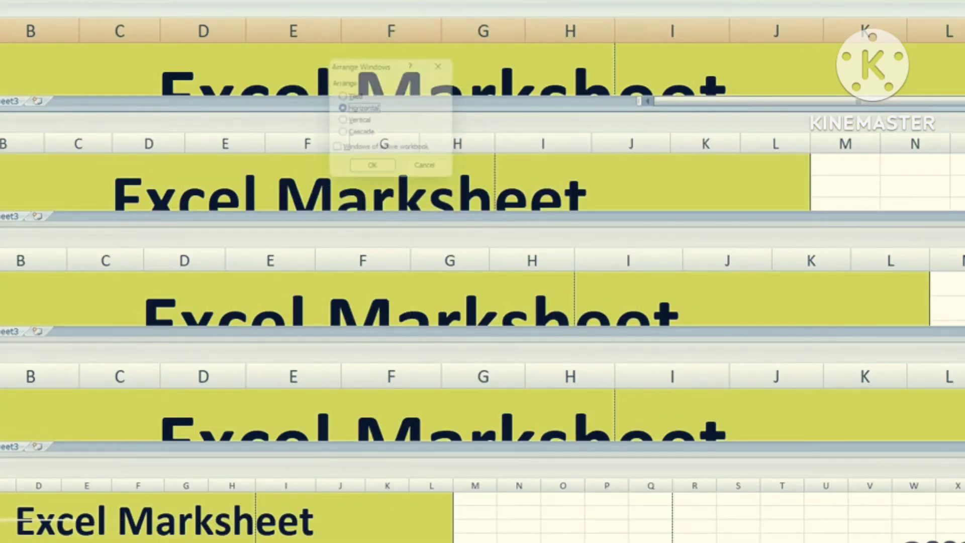
{"action": "left_click", "coordinate": [375, 172]}
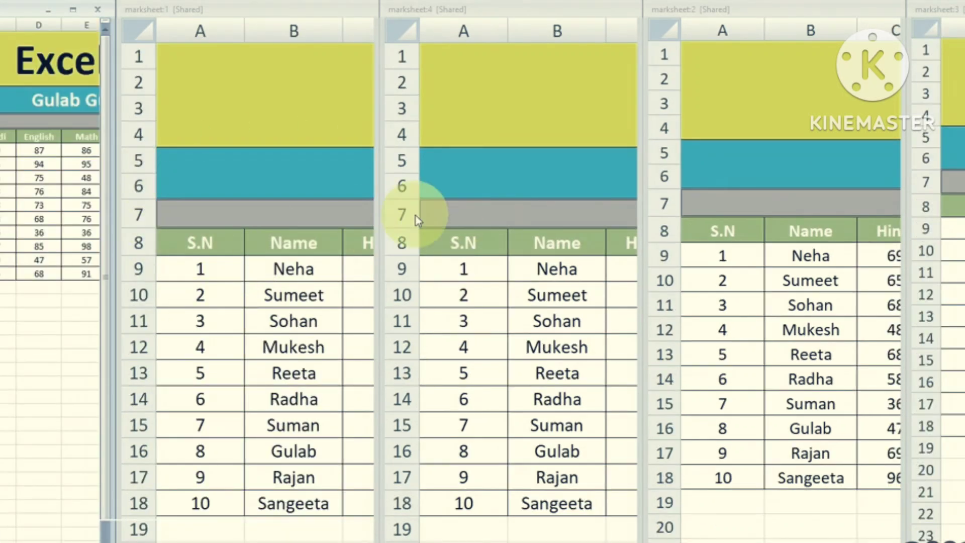
- Minimize four of the vertically arranged marksheet windows one by one, finishing with marksheet:2
{"action": "left_click", "coordinate": [49, 17]}
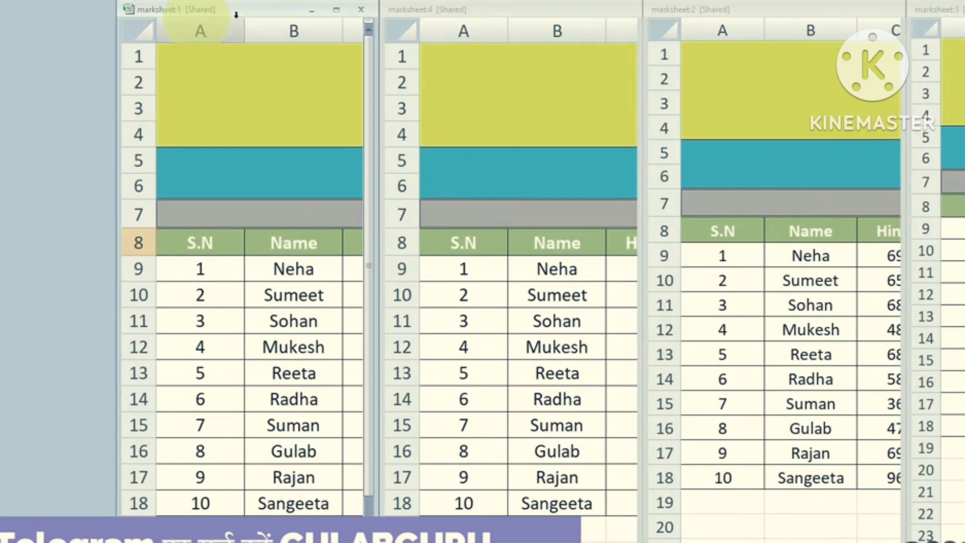
{"action": "left_click", "coordinate": [315, 18]}
{"action": "left_click", "coordinate": [571, 12]}
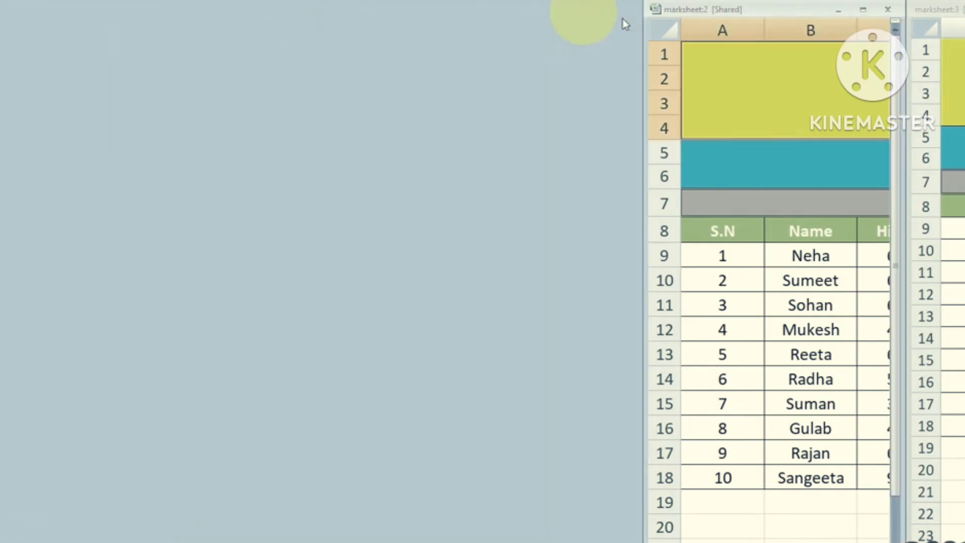
{"action": "left_click", "coordinate": [839, 10]}
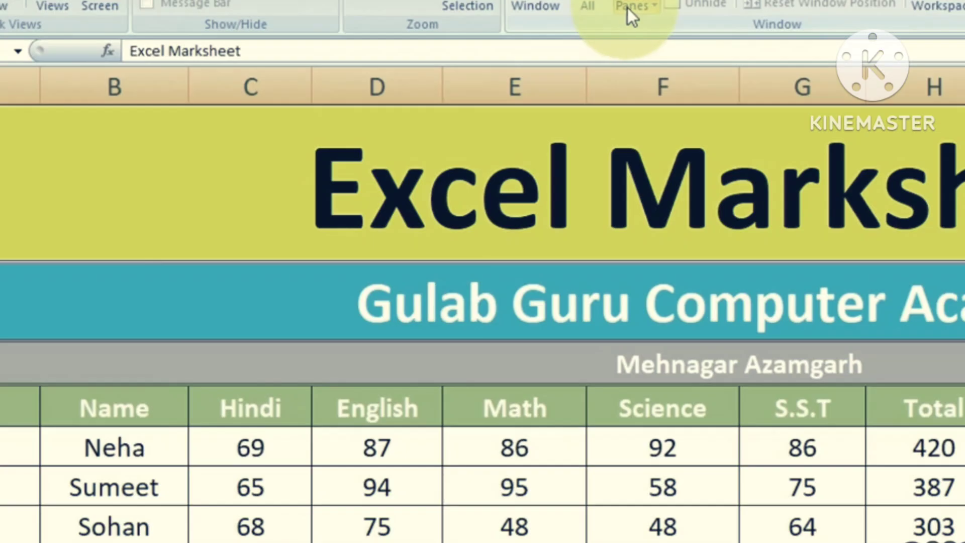
- Look through the Freeze Panes options and examine how the unfrozen marksheet scrolls
{"action": "left_click", "coordinate": [655, 5]}
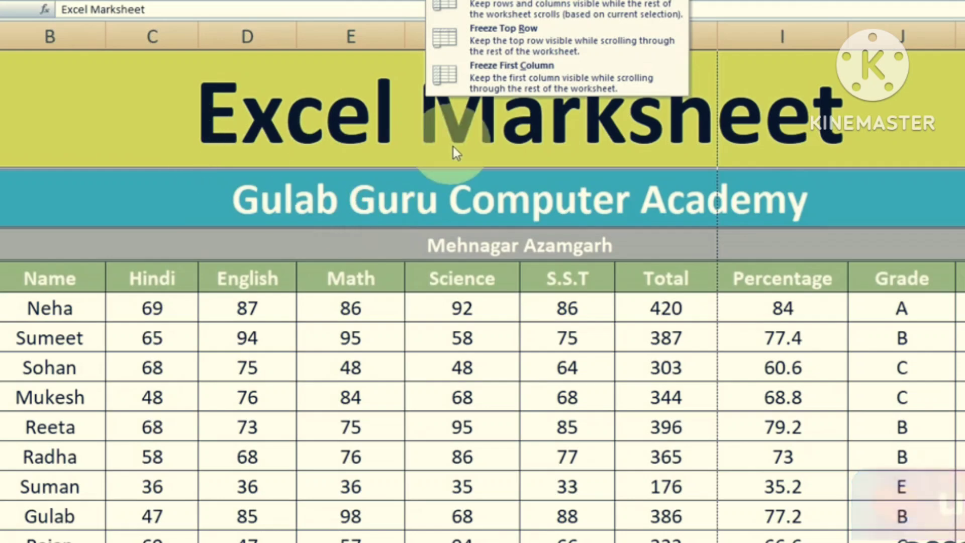
{"action": "key", "text": "Escape"}
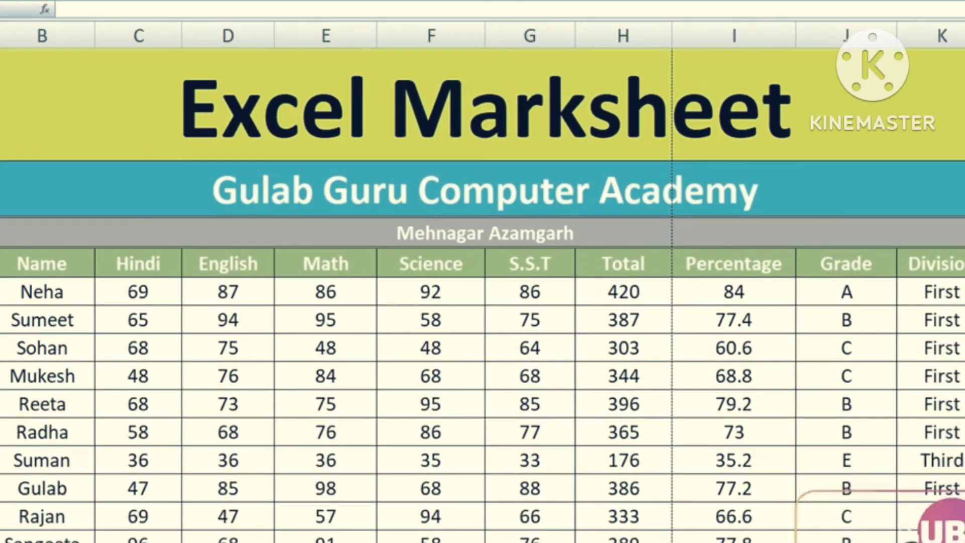
{"action": "scroll", "coordinate": [482, 201], "scroll_direction": "down", "scroll_amount": 2}
{"action": "scroll", "coordinate": [483, 272], "scroll_direction": "down", "scroll_amount": 3}
{"action": "scroll", "coordinate": [482, 271], "scroll_direction": "up", "scroll_amount": 5}
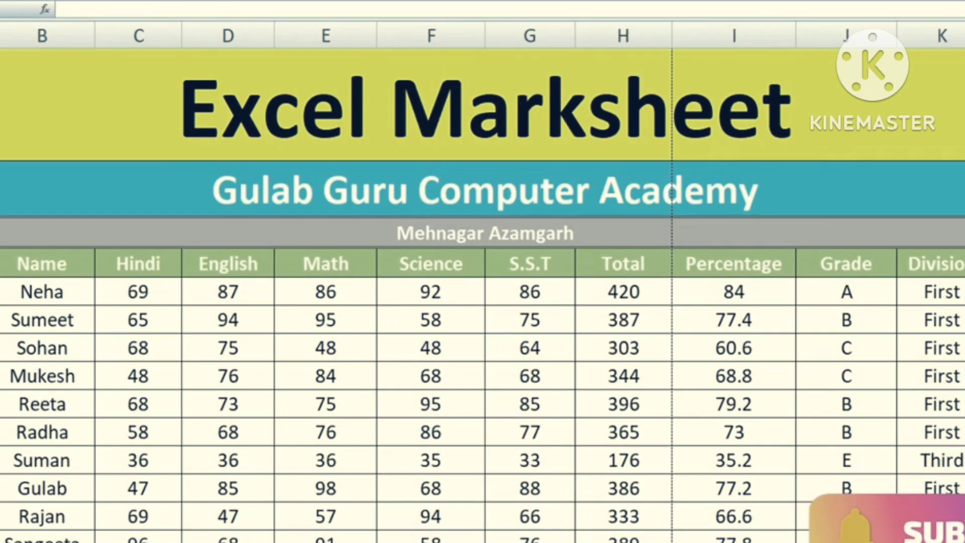
{"action": "scroll", "coordinate": [482, 272], "scroll_direction": "down", "scroll_amount": 3}
{"action": "scroll", "coordinate": [483, 272], "scroll_direction": "up", "scroll_amount": 3}
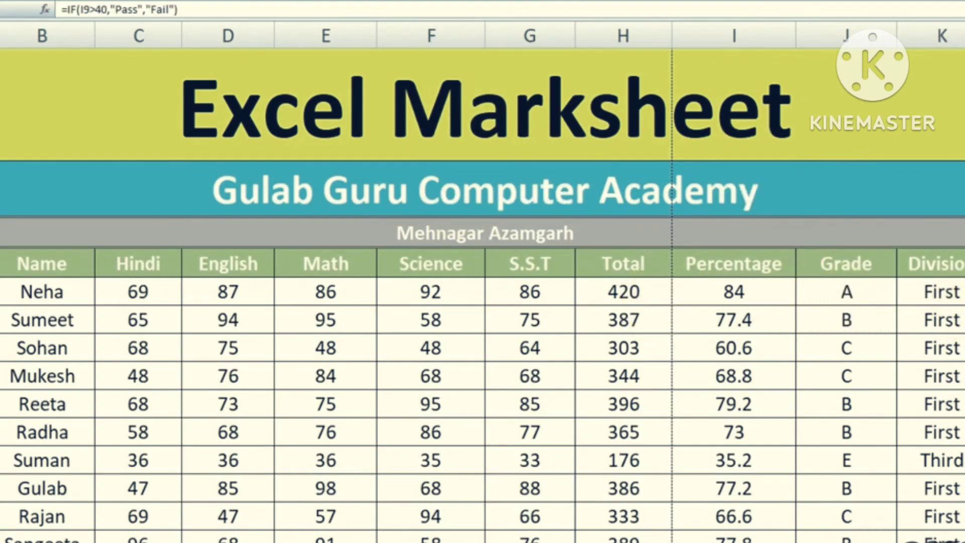
- Freeze the panes at the first student's F/P result cell and check the frozen headings against the scrolling rows
{"action": "left_click", "coordinate": [449, 1]}
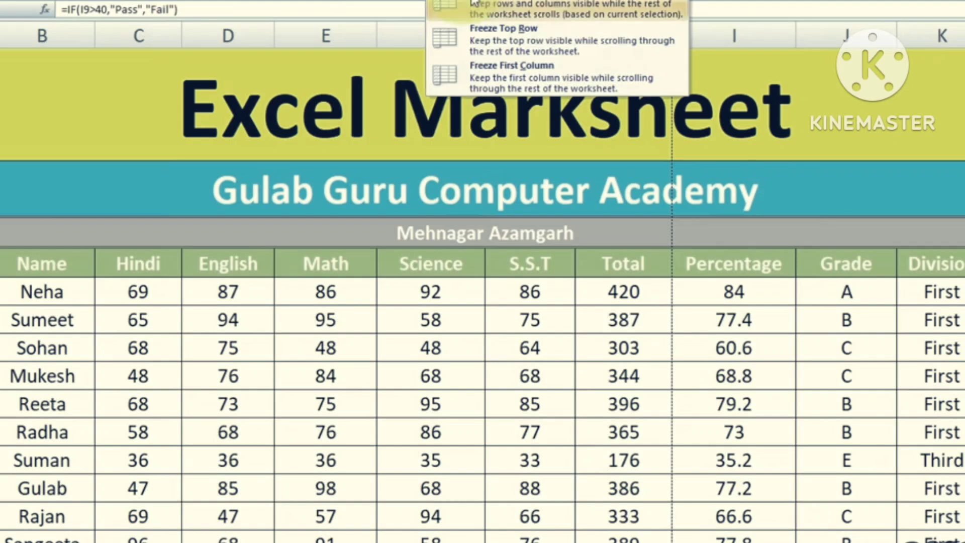
{"action": "left_click", "coordinate": [502, 6]}
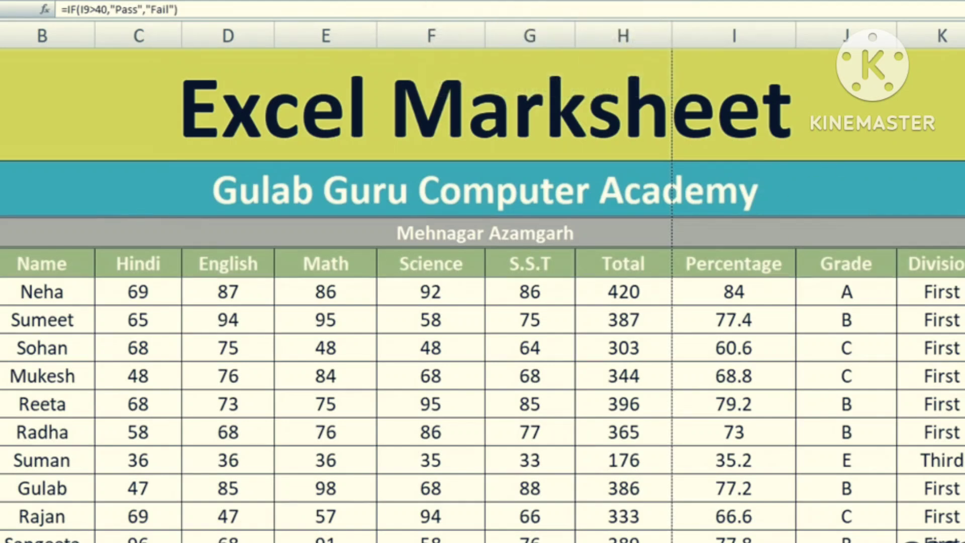
{"action": "scroll", "coordinate": [482, 402], "scroll_direction": "down", "scroll_amount": 5}
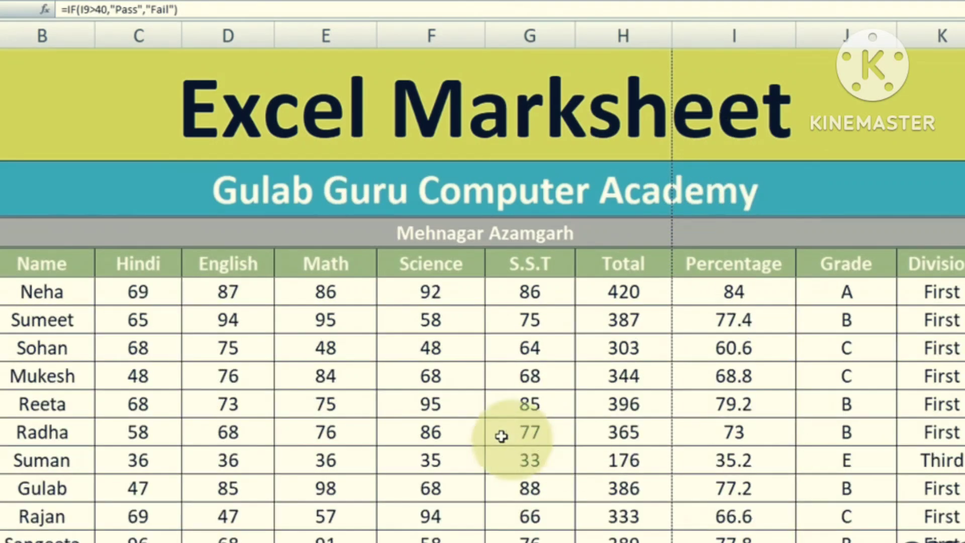
{"action": "scroll", "coordinate": [797, 412], "scroll_direction": "down", "scroll_amount": 1}
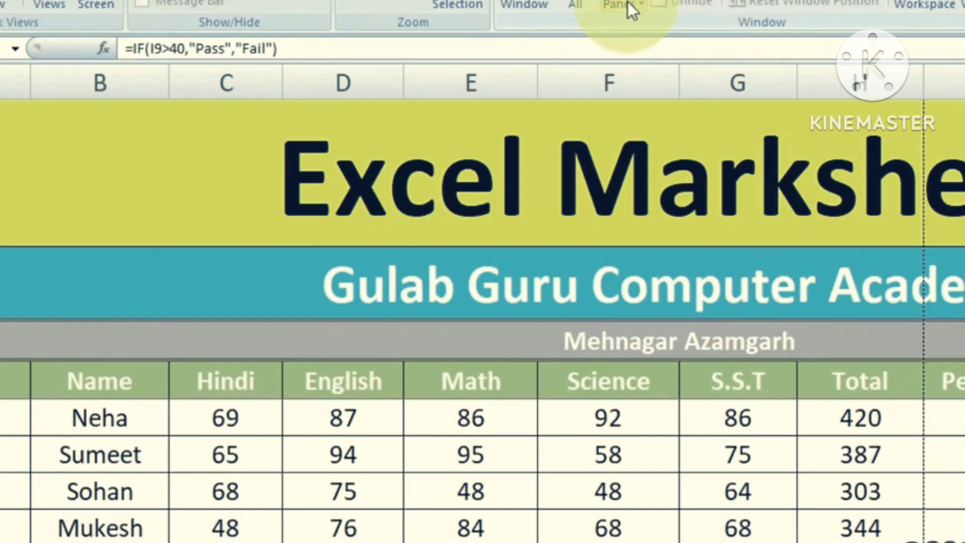
- Unfreeze the panes of the marksheet and check that the whole sheet scrolls
{"action": "left_click", "coordinate": [629, 2]}
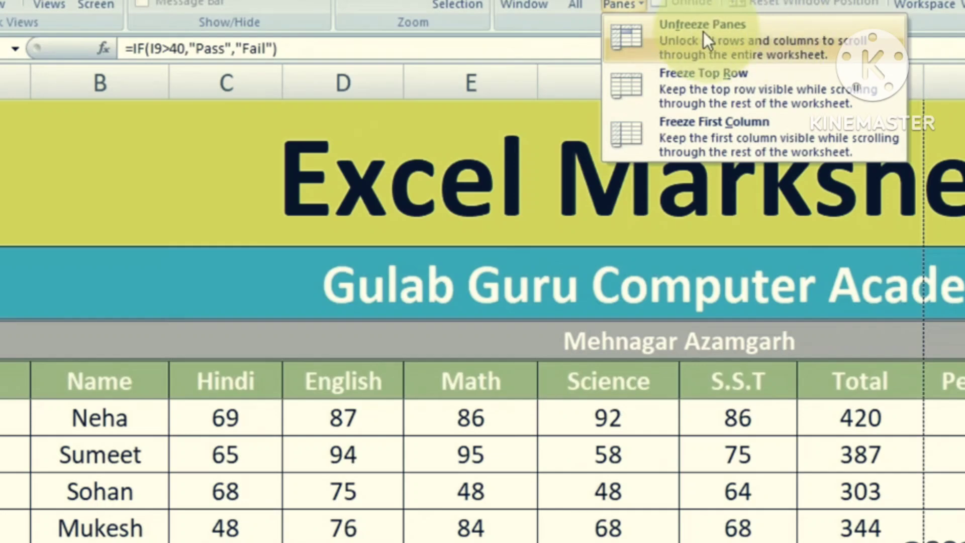
{"action": "left_click", "coordinate": [717, 32]}
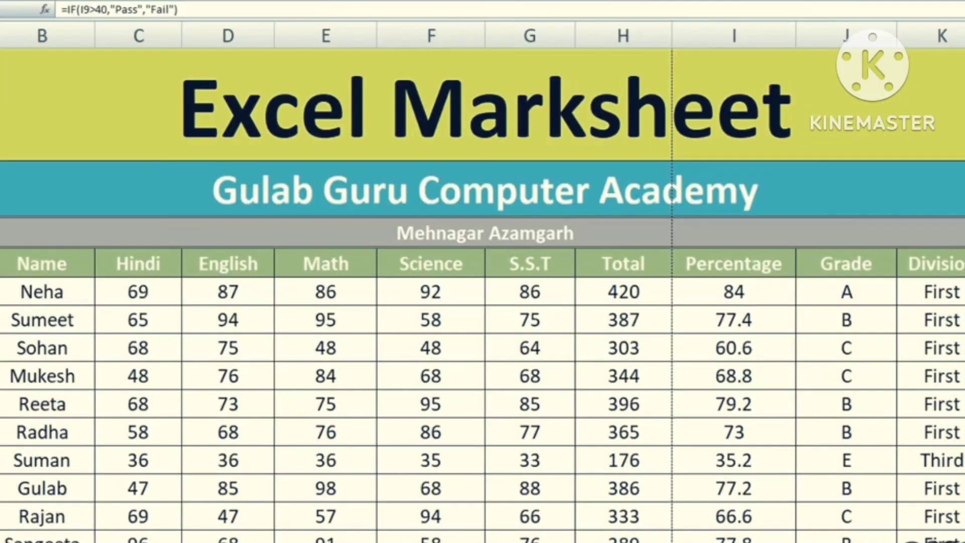
{"action": "scroll", "coordinate": [482, 302], "scroll_direction": "down", "scroll_amount": 5}
{"action": "scroll", "coordinate": [482, 301], "scroll_direction": "up", "scroll_amount": 5}
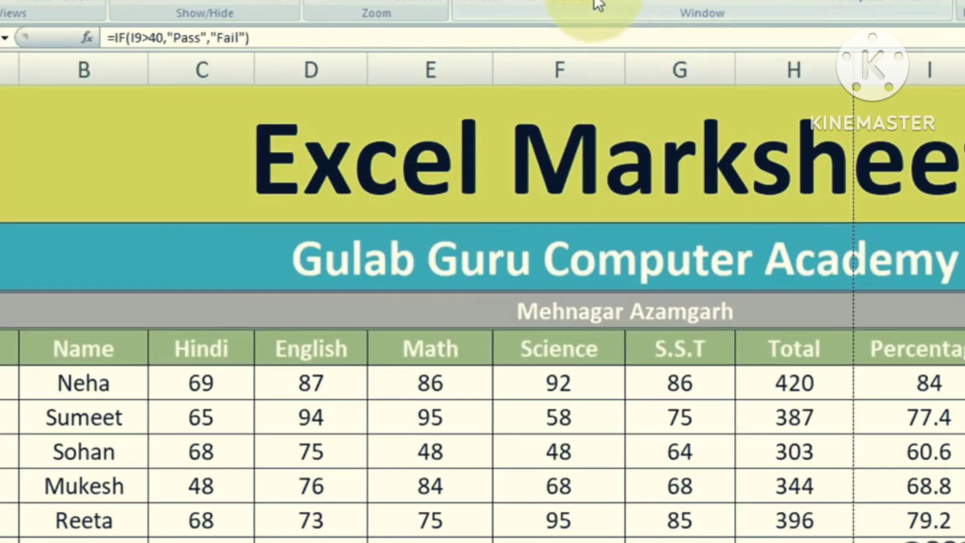
- Freeze the marksheet's top row, check it while scrolling through the rows, and unfreeze the panes
{"action": "left_click", "coordinate": [597, 4]}
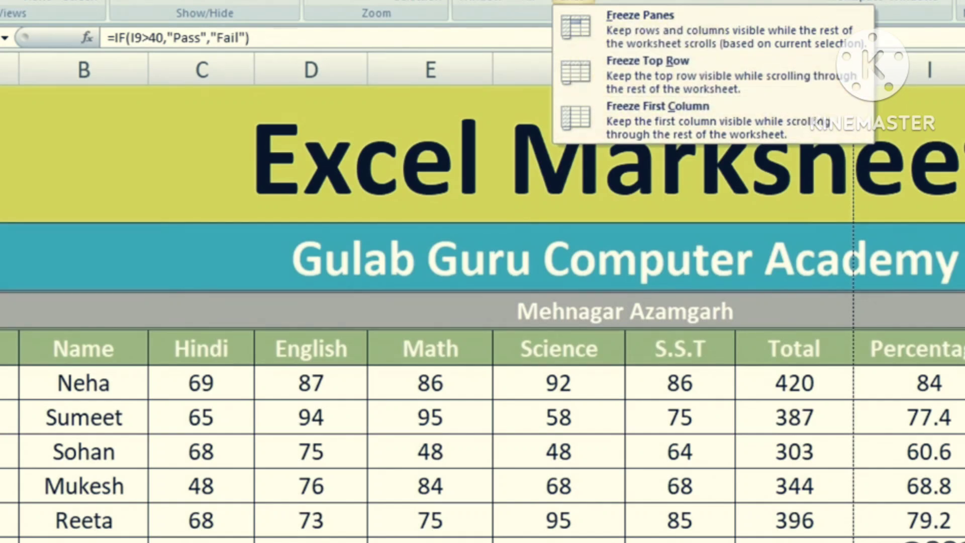
{"action": "key", "text": "Escape"}
{"action": "left_click", "coordinate": [1, 103]}
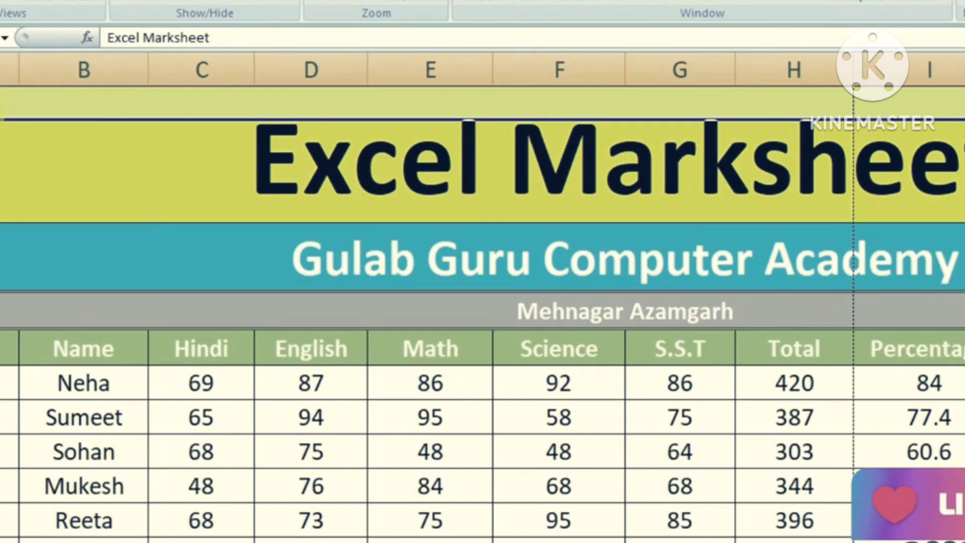
{"action": "left_click", "coordinate": [561, 6]}
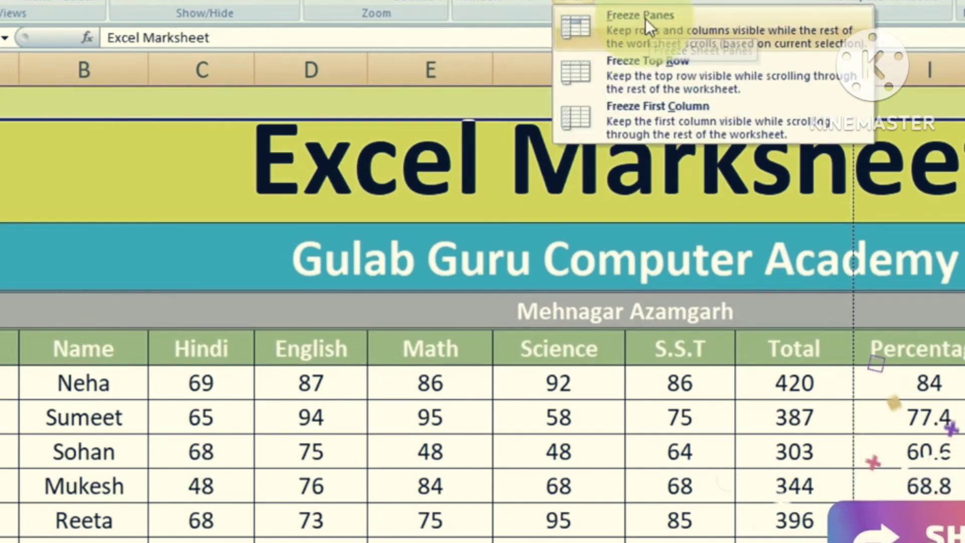
{"action": "left_click", "coordinate": [653, 68]}
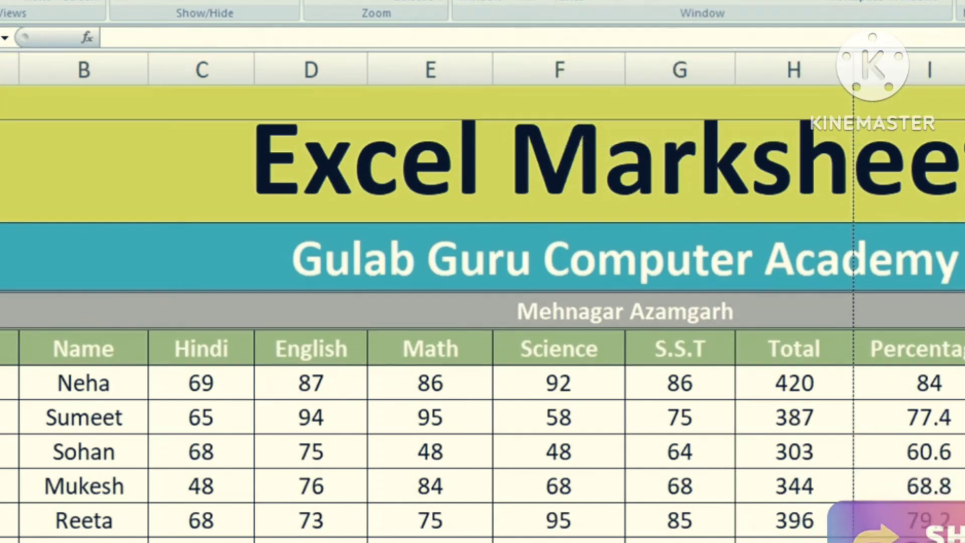
{"action": "scroll", "coordinate": [483, 327], "scroll_direction": "down", "scroll_amount": 10}
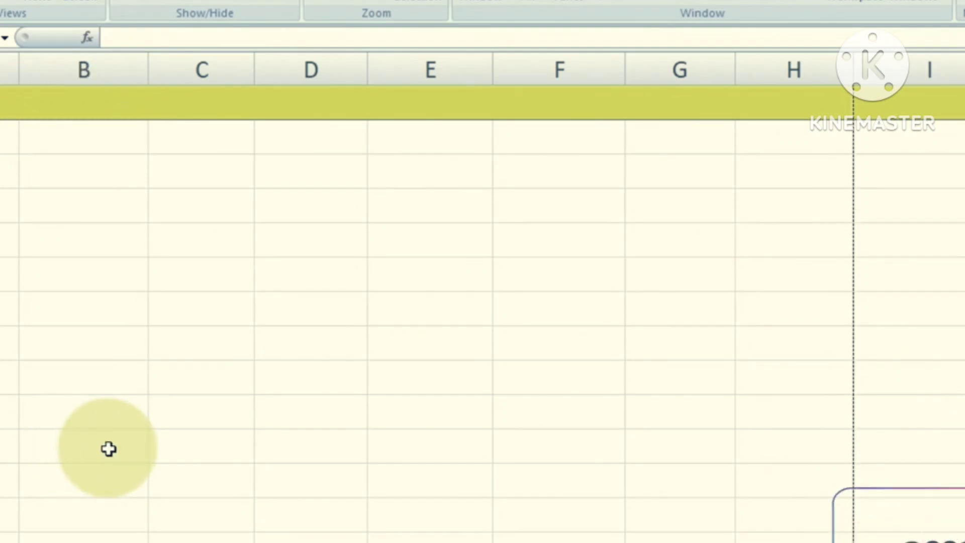
{"action": "scroll", "coordinate": [109, 449], "scroll_direction": "up", "scroll_amount": 10}
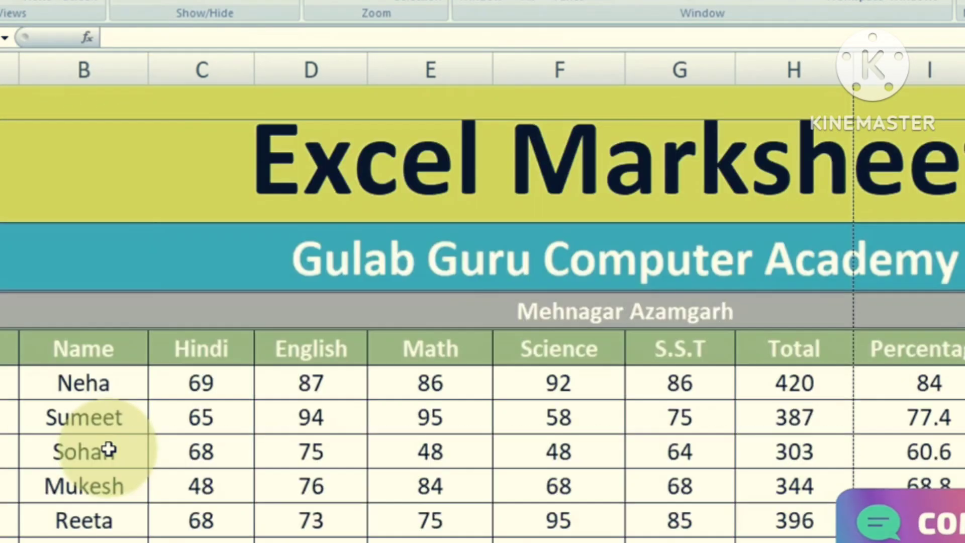
{"action": "left_click", "coordinate": [568, 4]}
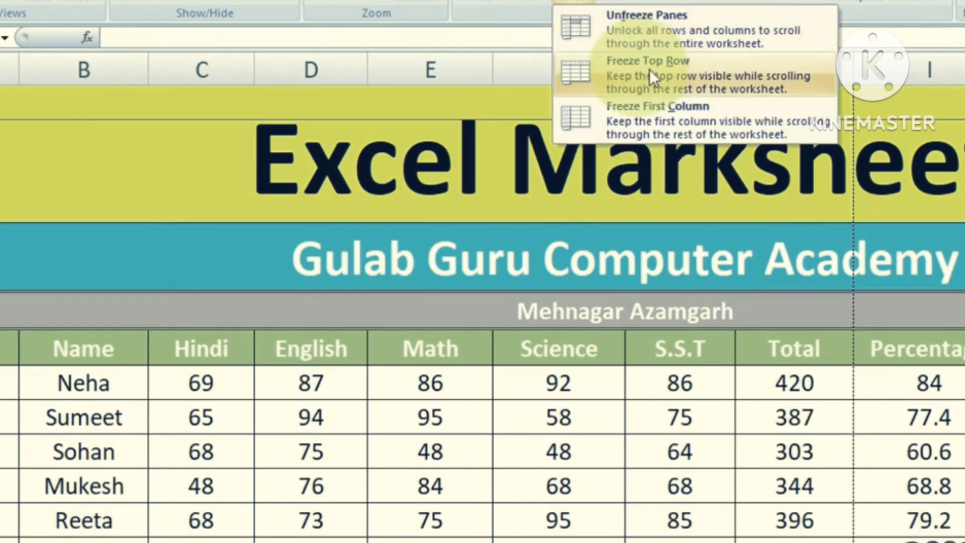
{"action": "left_click", "coordinate": [668, 29]}
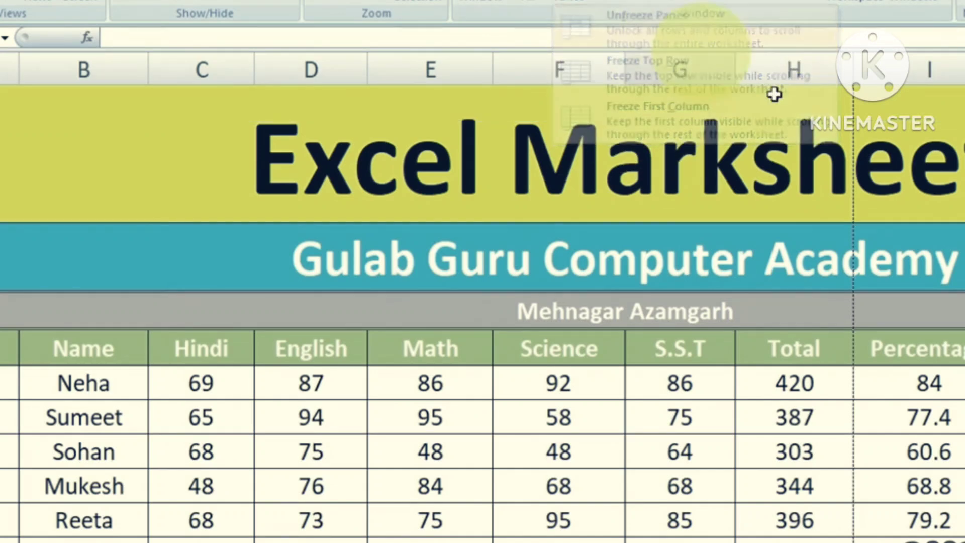
- Freeze the marksheet's first column, check it while scrolling sideways across the columns, and unfreeze the panes
{"action": "left_click", "coordinate": [573, 4]}
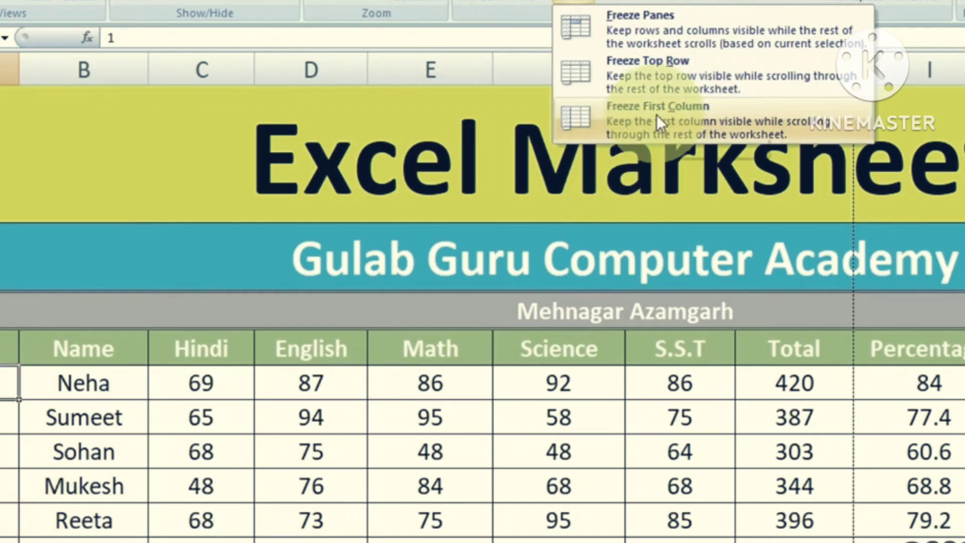
{"action": "left_click", "coordinate": [716, 119]}
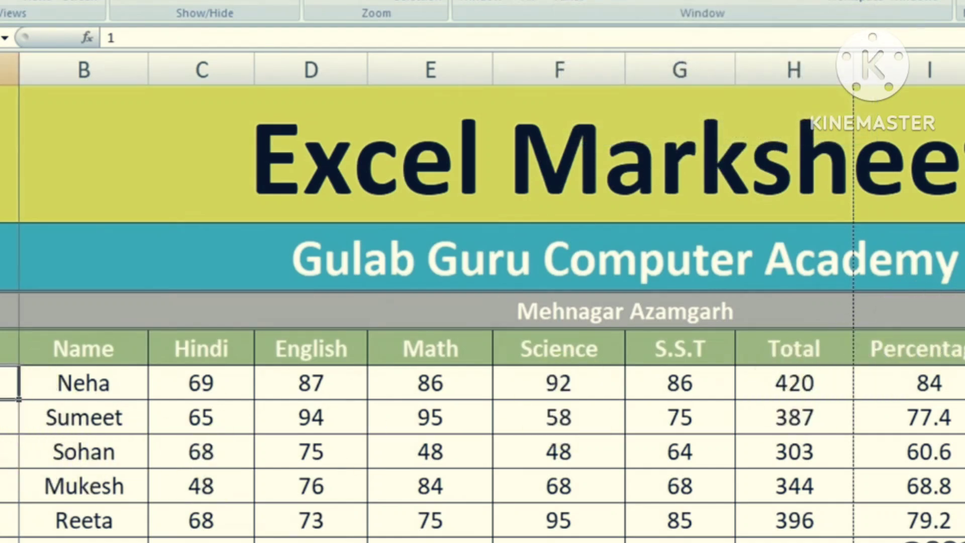
{"action": "scroll", "coordinate": [483, 302], "scroll_direction": "right", "scroll_amount": 1}
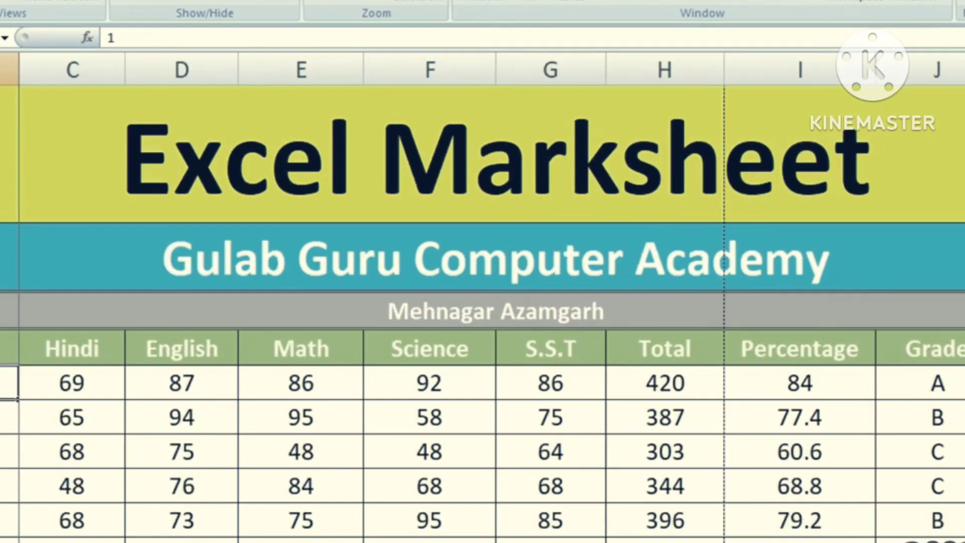
{"action": "scroll", "coordinate": [482, 302], "scroll_direction": "right", "scroll_amount": 9}
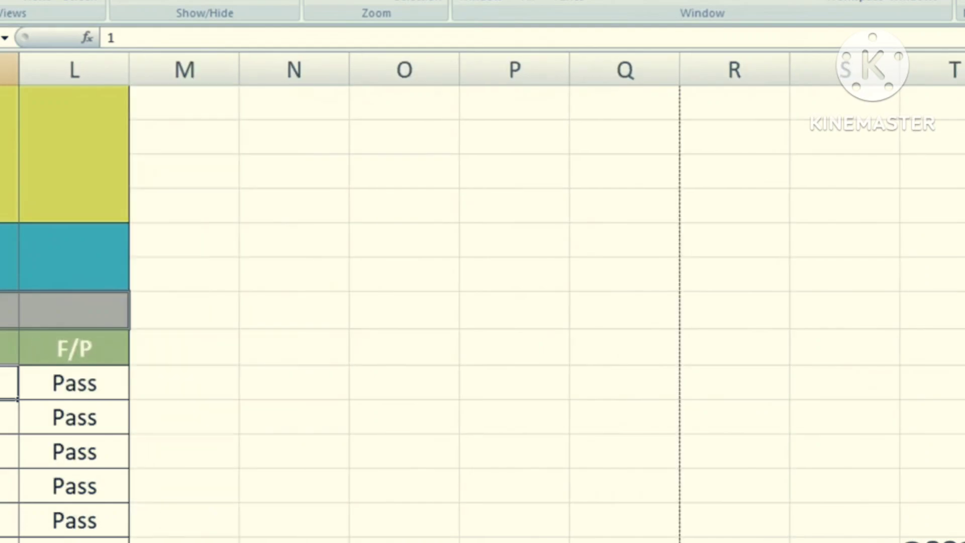
{"action": "scroll", "coordinate": [483, 302], "scroll_direction": "right", "scroll_amount": 1}
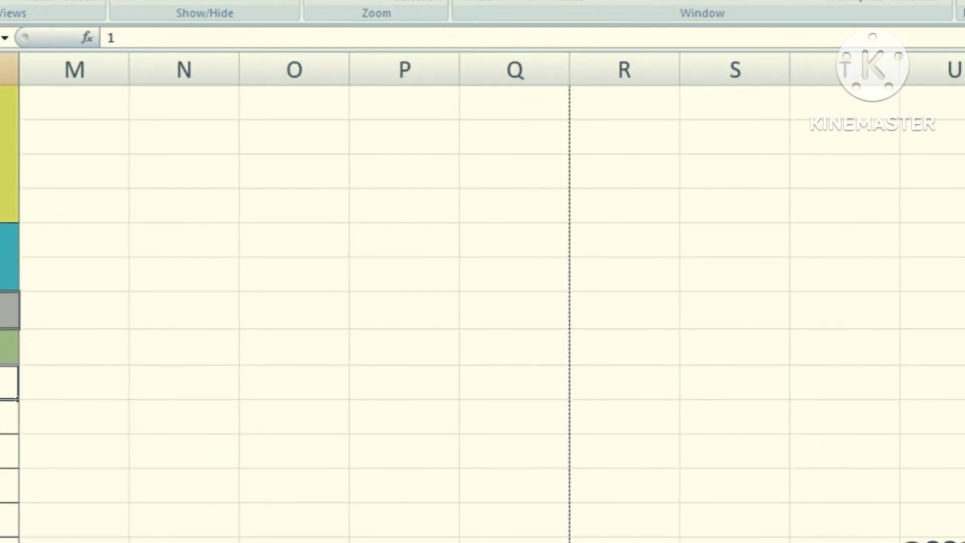
{"action": "scroll", "coordinate": [483, 302], "scroll_direction": "left", "scroll_amount": 11}
{"action": "scroll", "coordinate": [482, 302], "scroll_direction": "right", "scroll_amount": 11}
{"action": "scroll", "coordinate": [482, 302], "scroll_direction": "left", "scroll_amount": 11}
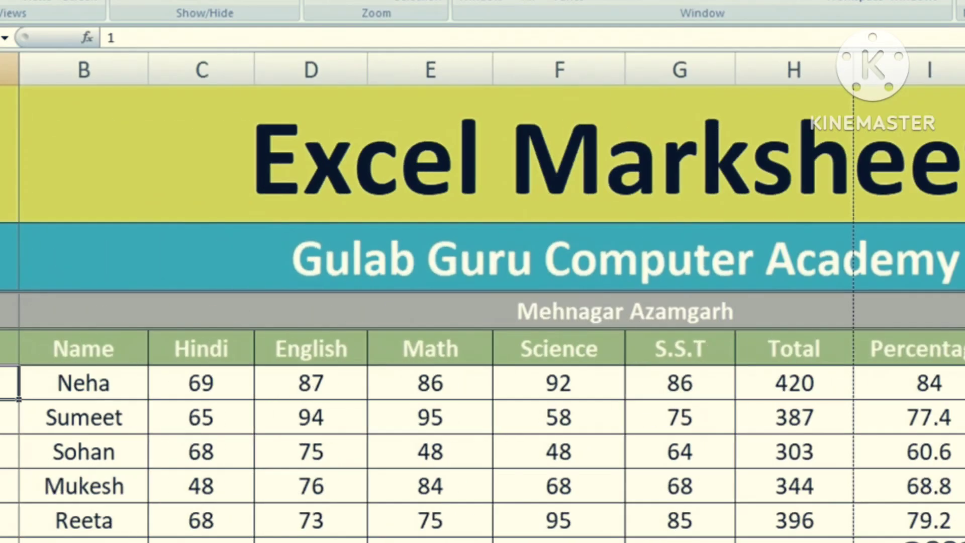
{"action": "left_click", "coordinate": [592, 3]}
{"action": "left_click", "coordinate": [592, 5]}
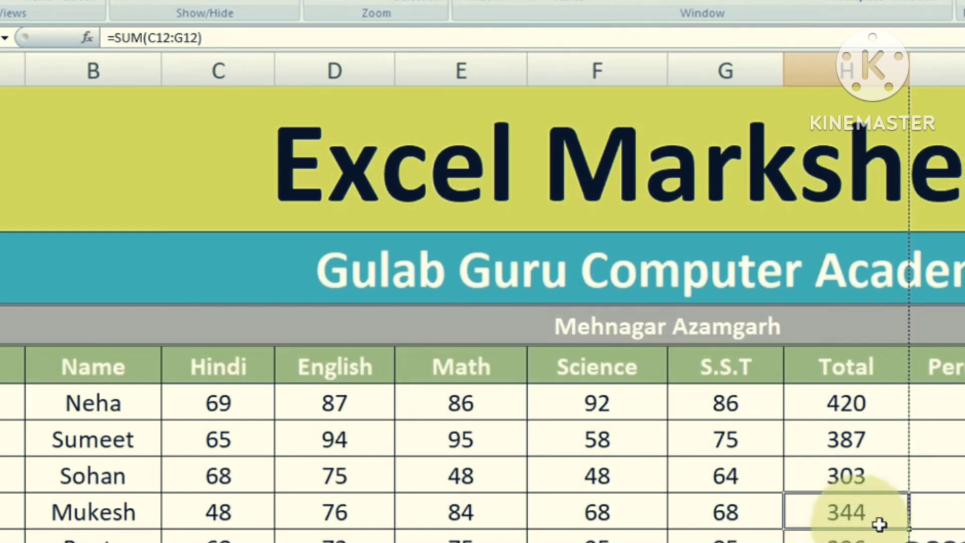
- Split the marksheet window into four panes at the fourth student's Total cell, H12
{"action": "key", "text": "Down"}
{"action": "key", "text": "Down"}
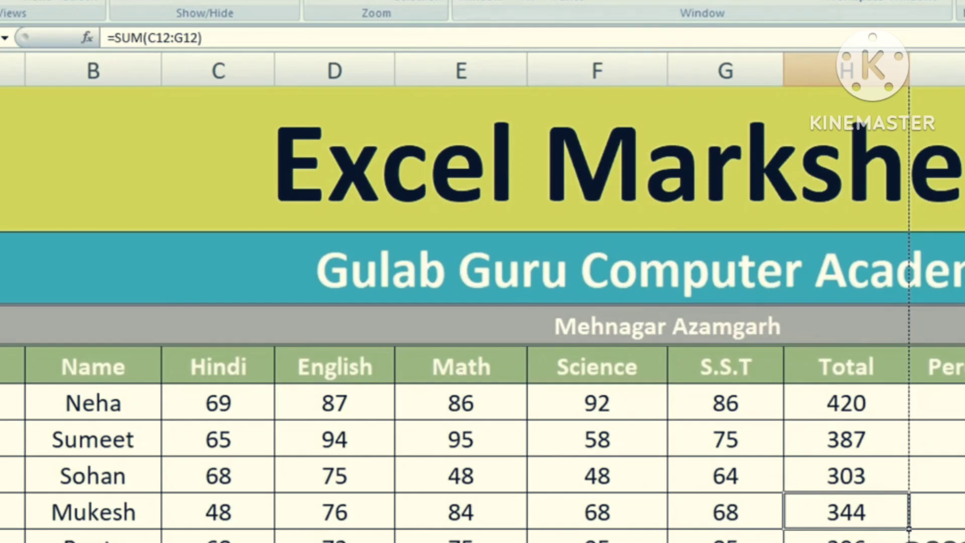
{"action": "left_click", "coordinate": [621, 1]}
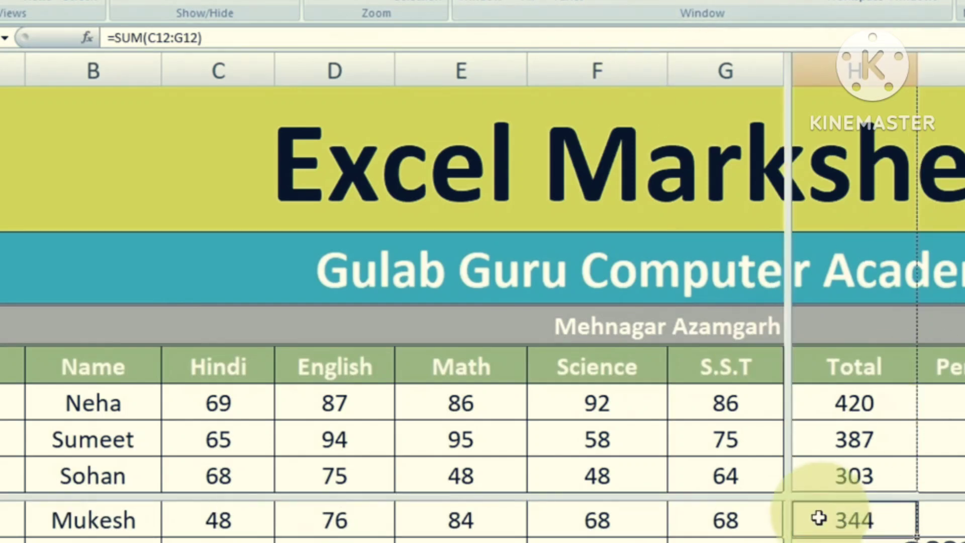